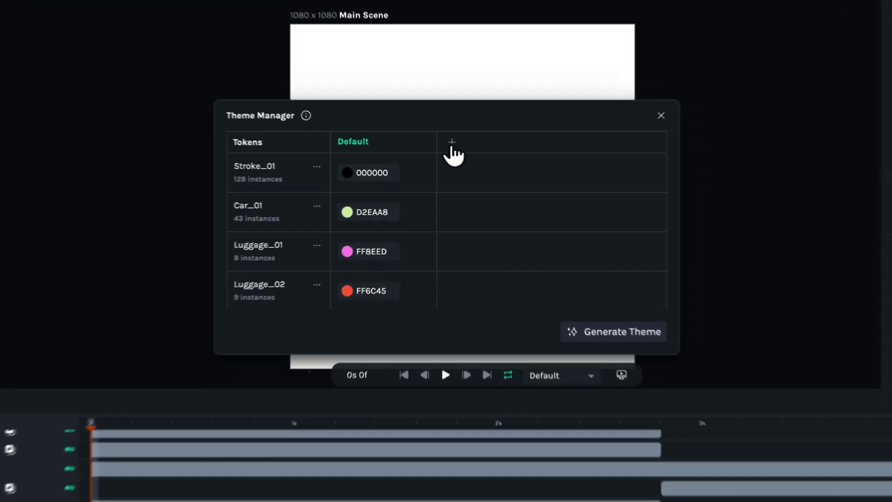
- Add a new theme beside Default, preview it, then switch back to Default
click(454, 153)
text(c)
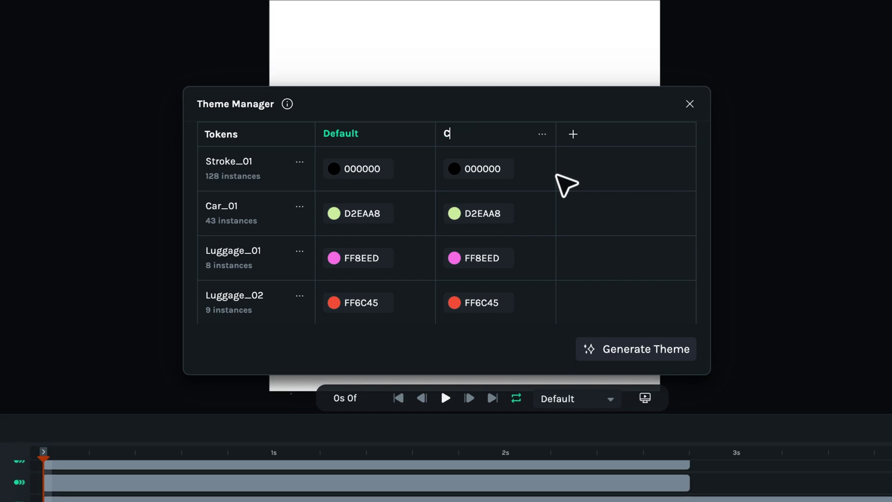
key(space)
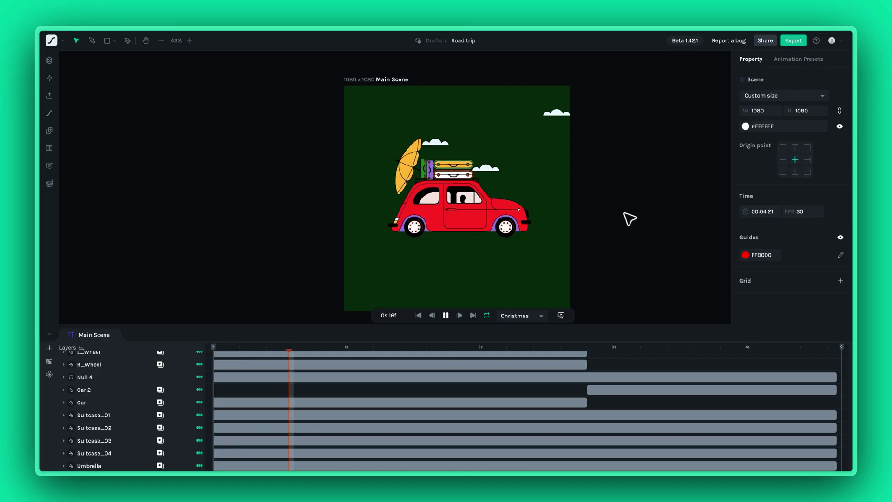
click(539, 317)
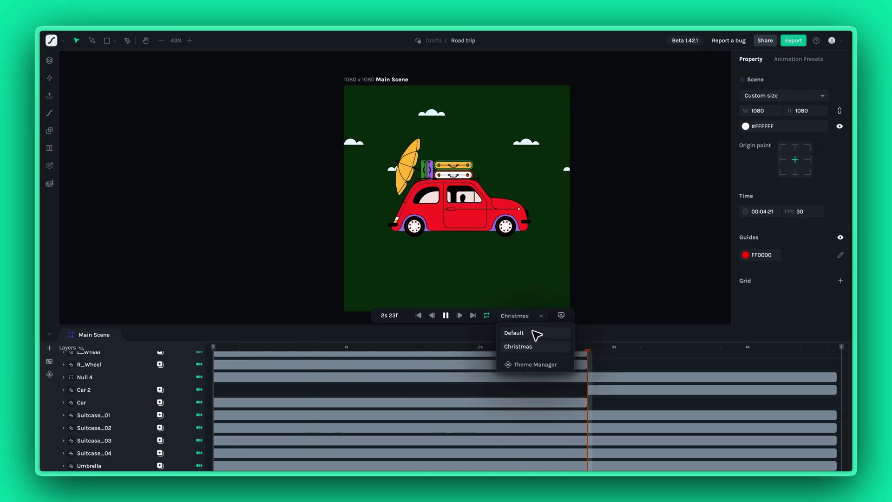
click(534, 333)
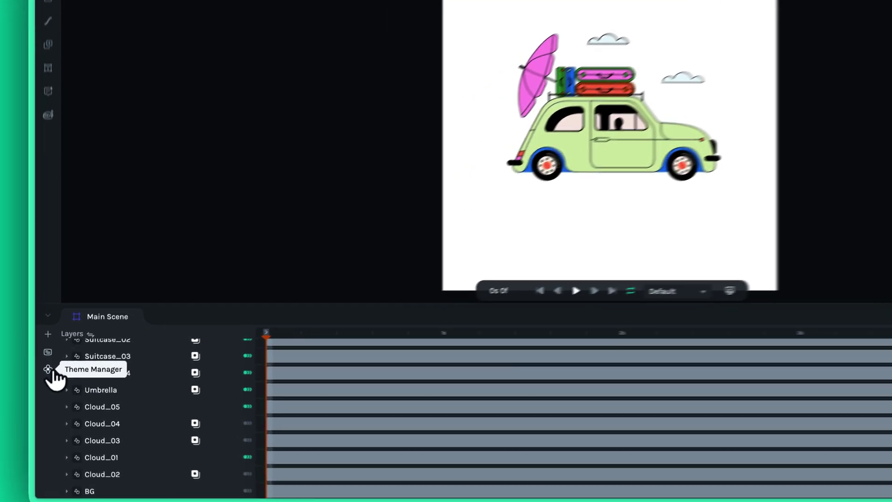
- Check the Theme Manager, then play the animation and rewind to the first frame
click(50, 374)
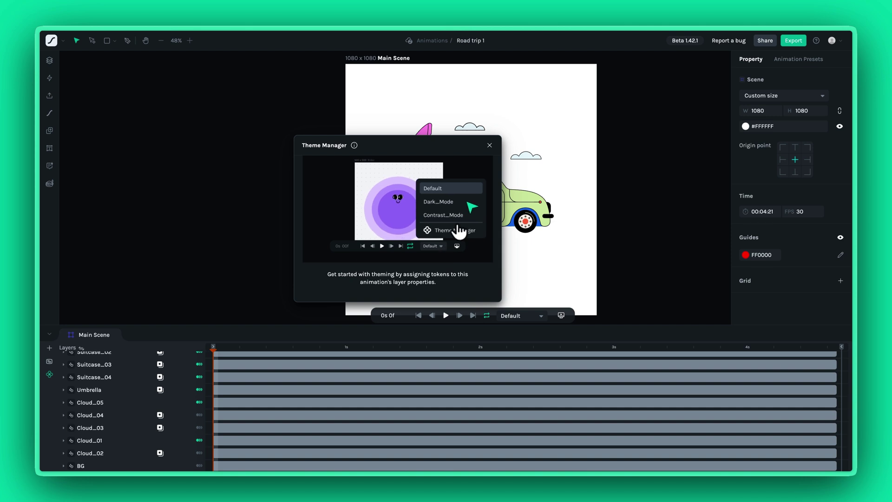
click(489, 146)
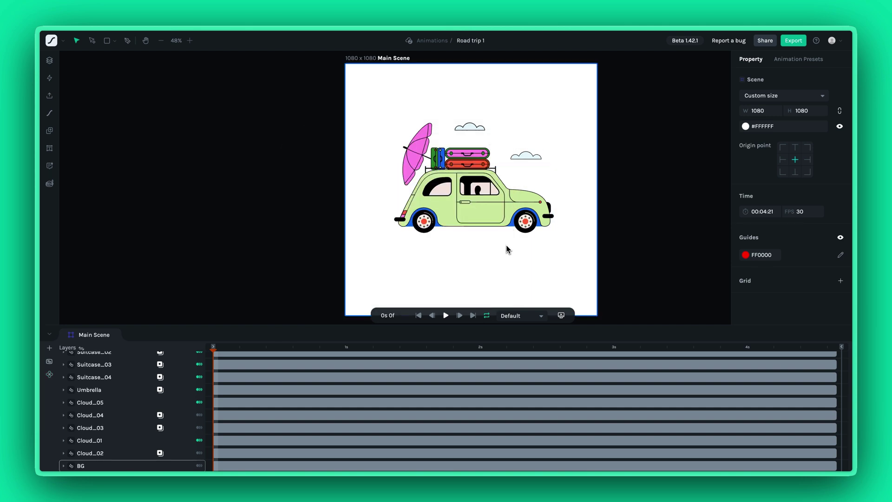
key(space)
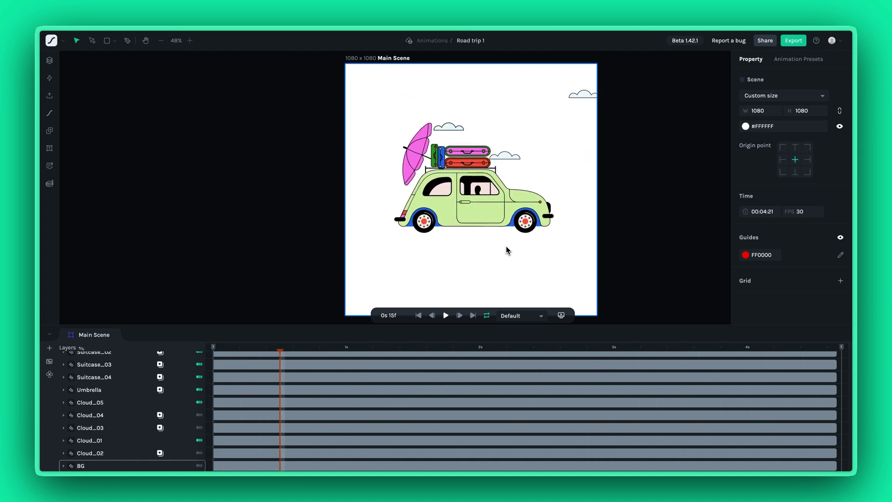
click(419, 316)
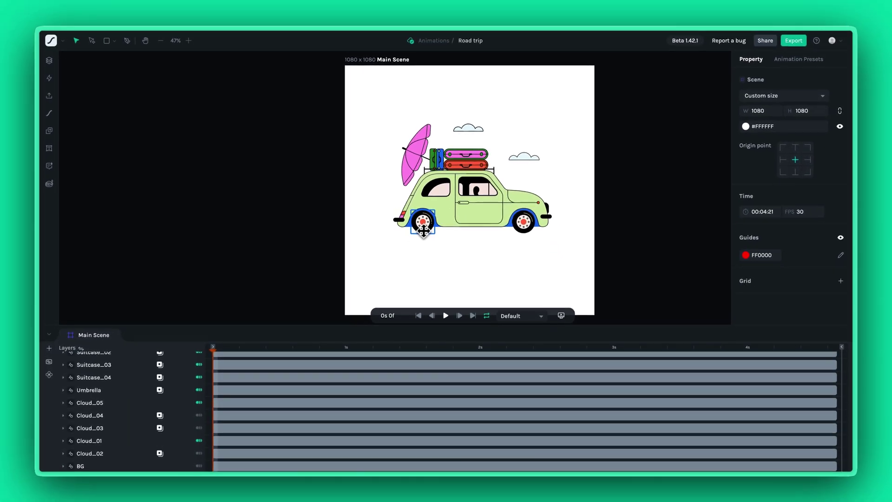
- Link Suitcase_01's 359331 green fill to a new colour token named Luggage_01
click(435, 162)
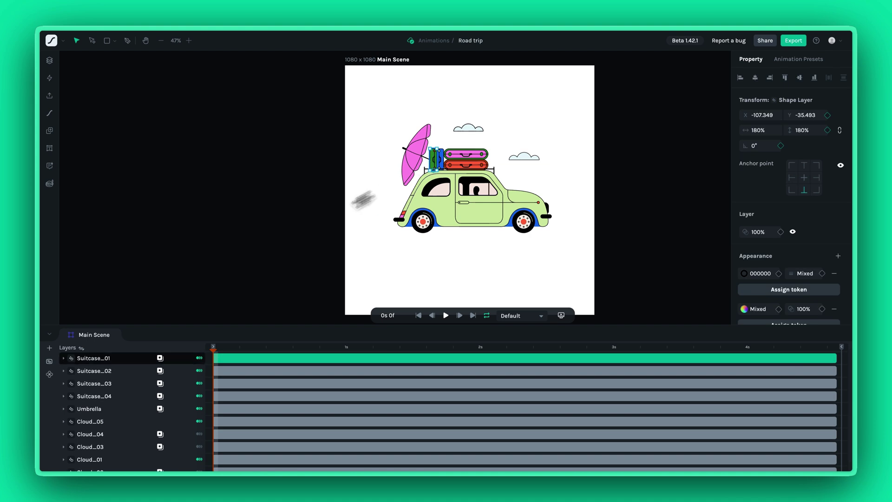
click(63, 358)
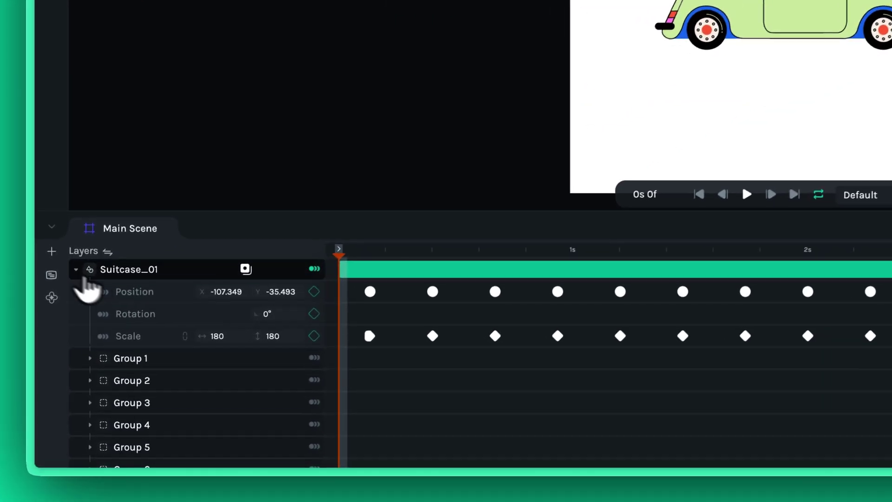
scroll(126, 425, down, 3)
scroll(183, 383, down, 1)
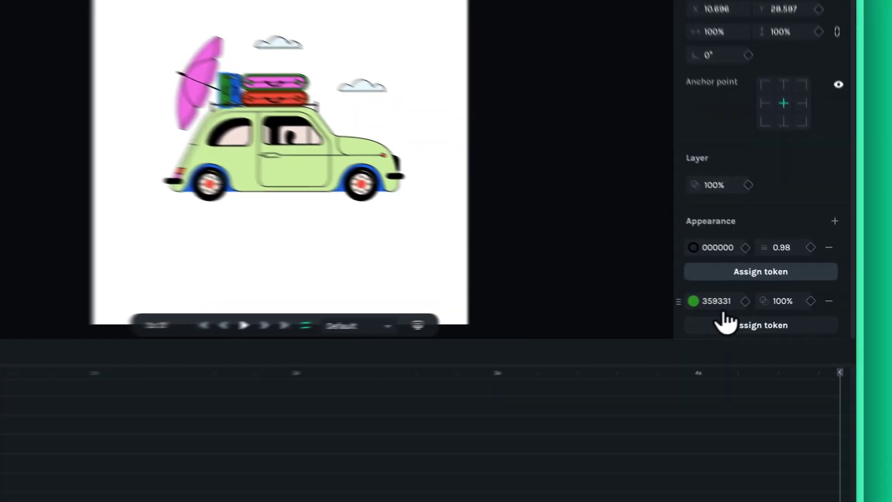
click(795, 330)
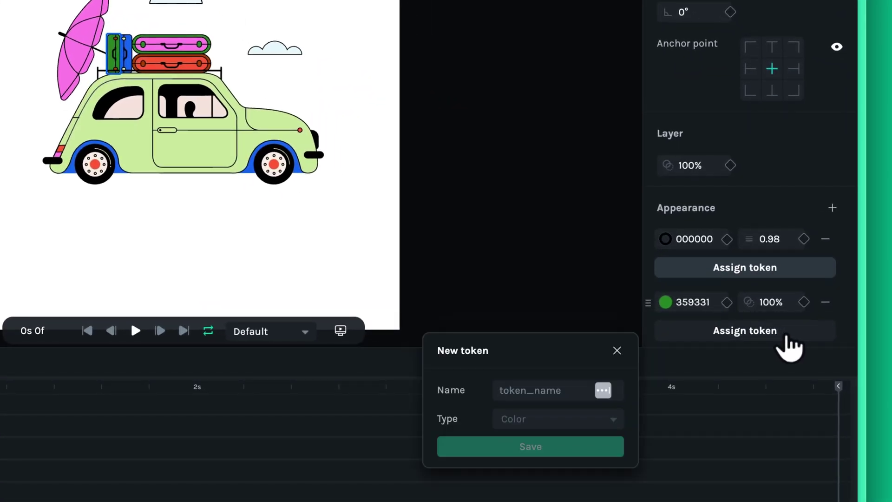
text(Luggage_01)
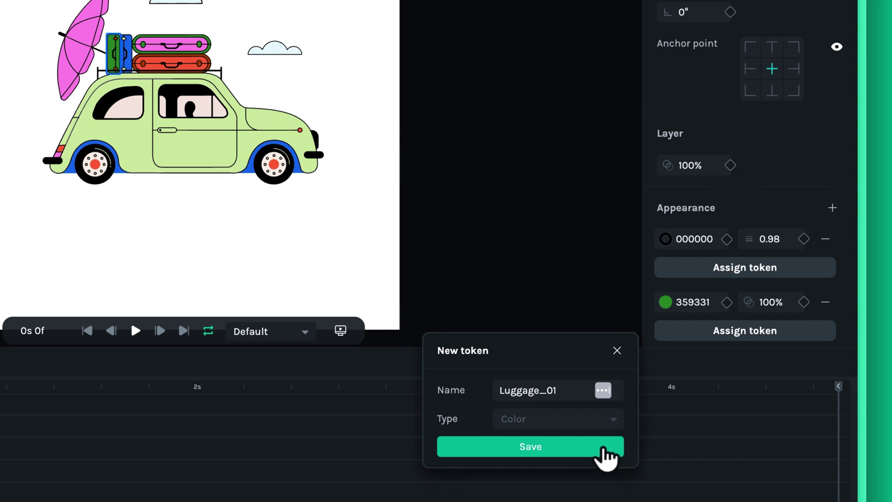
click(603, 449)
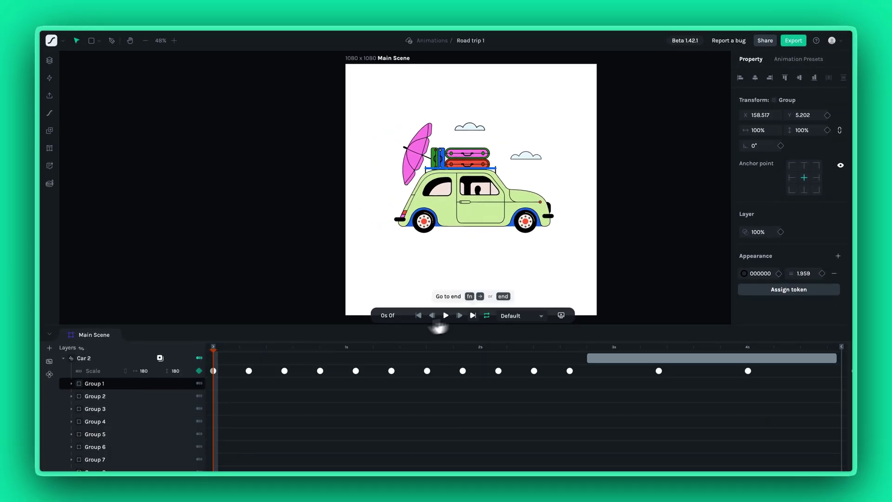
- Create a Stroke_01 colour token and apply it to the car's black outline
click(758, 290)
click(696, 445)
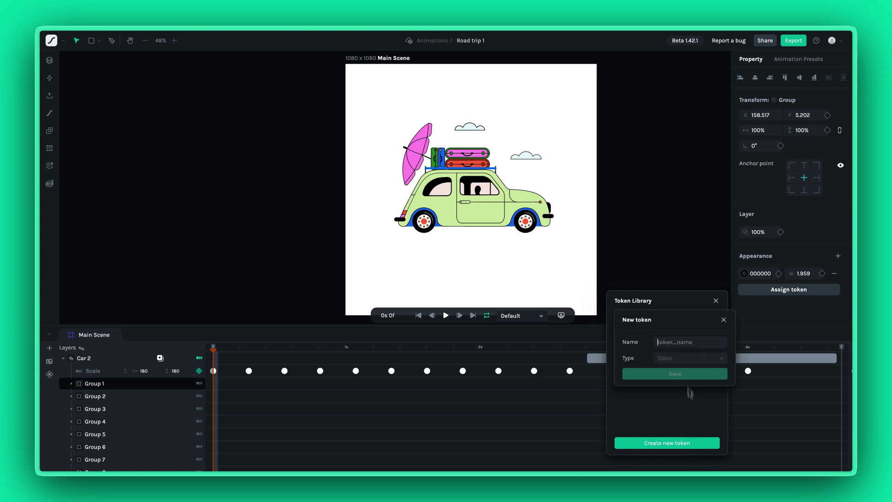
text(Stroke_01)
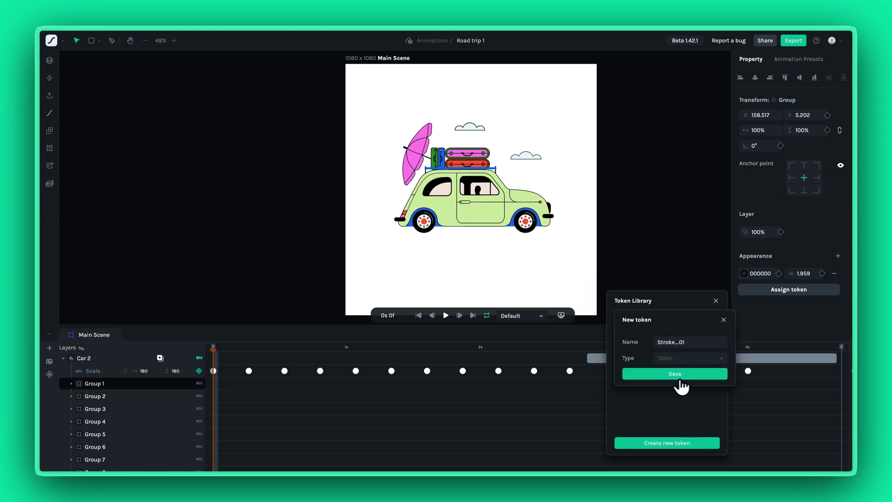
click(679, 382)
key(Down)
click(776, 294)
click(665, 363)
- Link Group 23's D2EAA8 car body fill to a new Car_body_green token
click(134, 409)
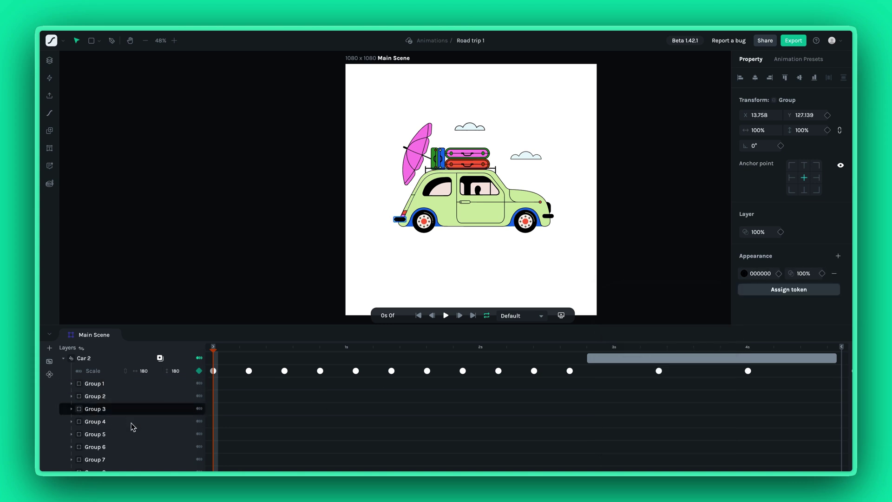
scroll(133, 426, down, 5)
click(125, 441)
scroll(766, 300, down, 1)
click(810, 316)
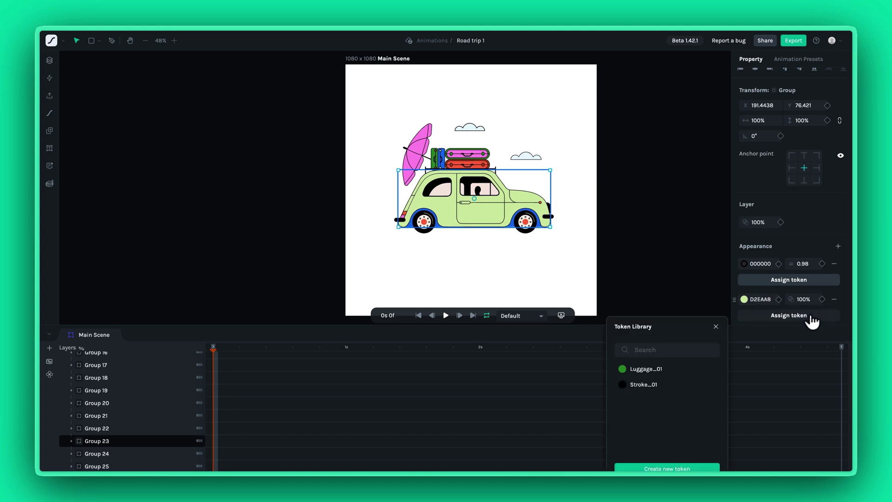
click(706, 468)
text(Car)
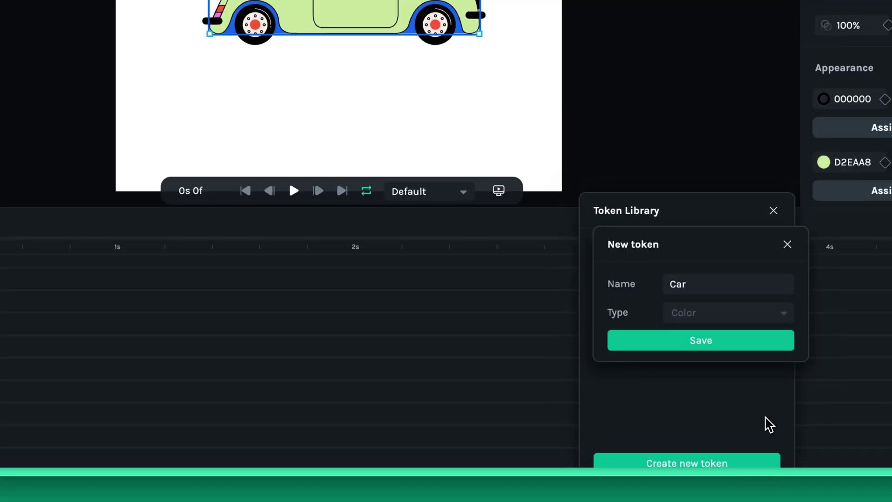
text(_body_green)
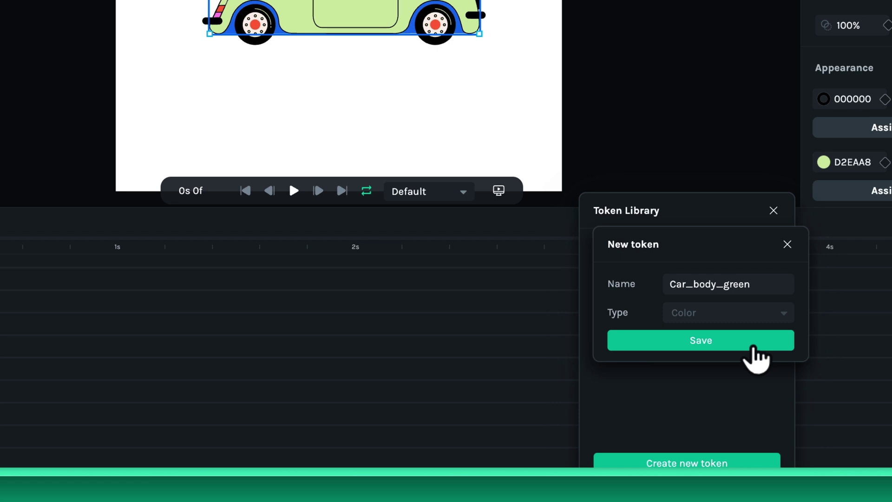
click(752, 346)
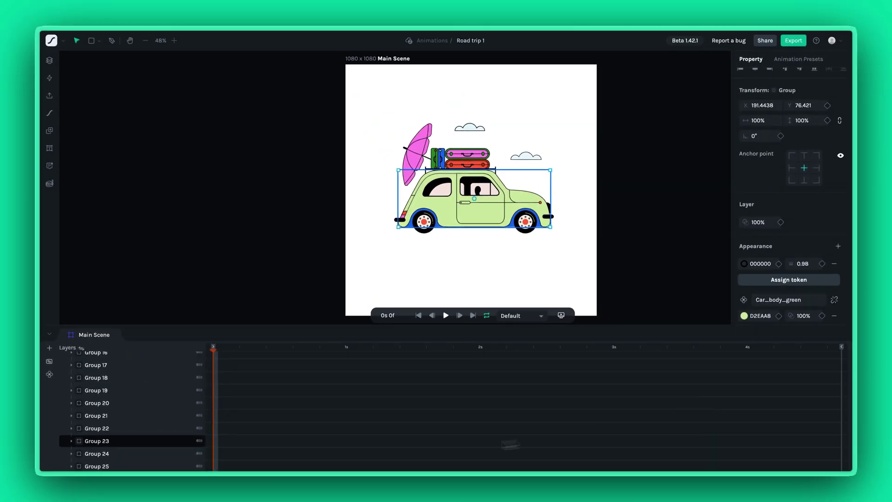
- In the Theme Manager, change Luggage_01's Default colour to pink FF8EED
click(50, 375)
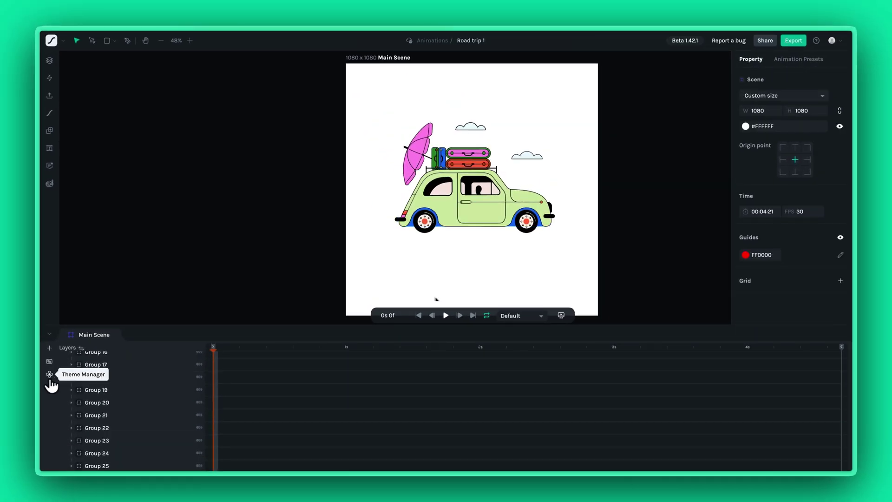
scroll(342, 257, down, 4)
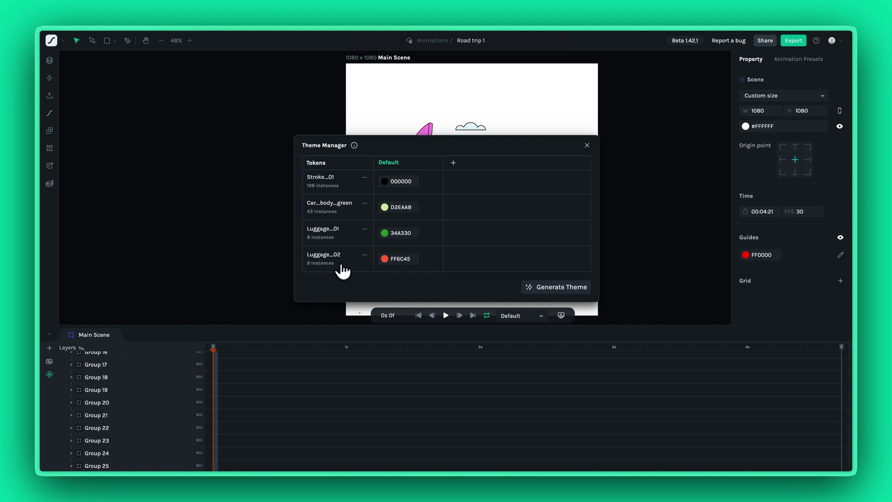
scroll(342, 257, up, 4)
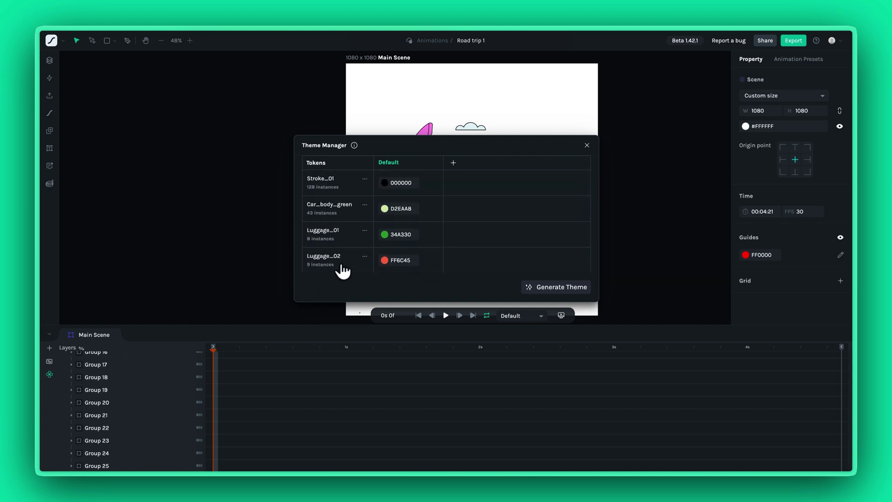
click(385, 234)
click(458, 186)
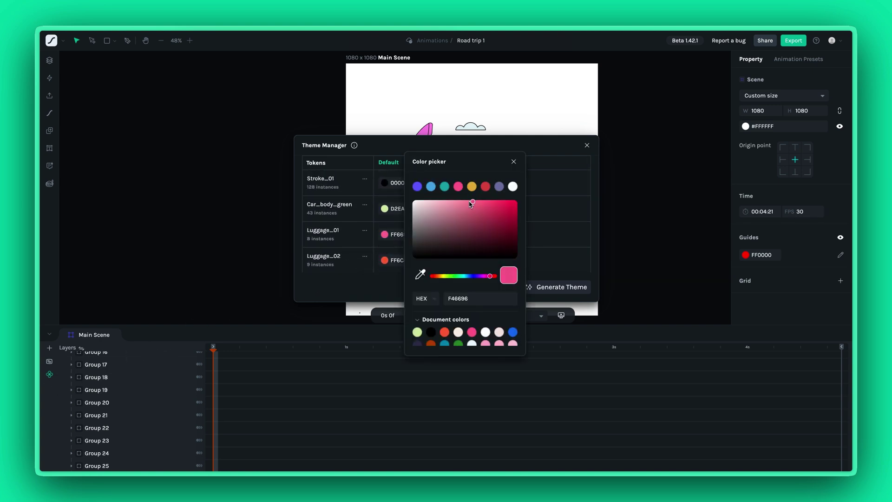
click(457, 200)
click(513, 162)
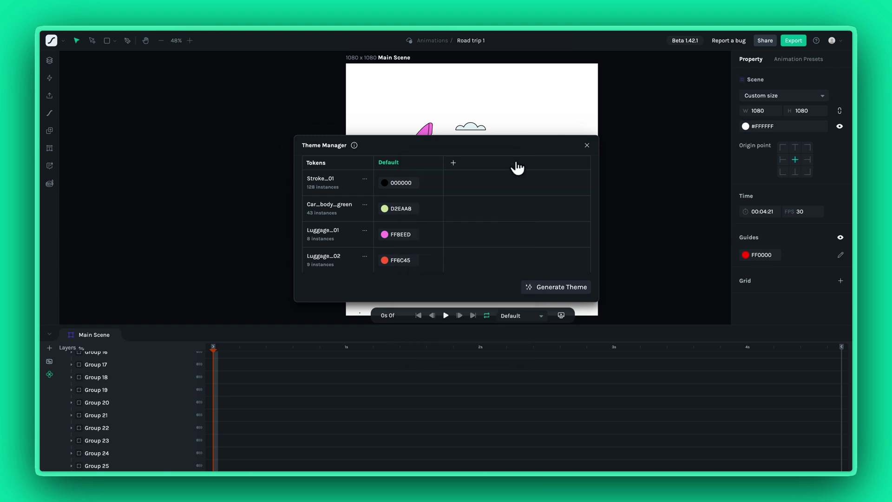
- Rename the Car_body_green token to Car_01
click(366, 207)
click(385, 222)
text(Car_01)
key(Return)
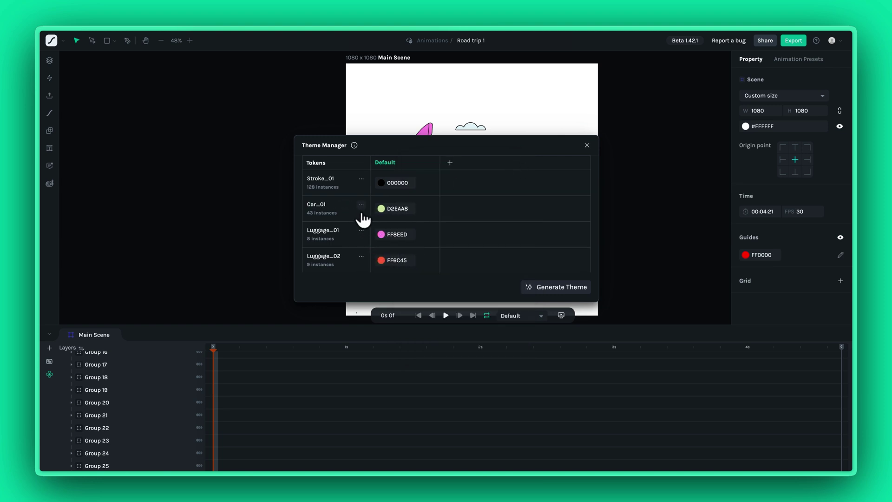
click(361, 206)
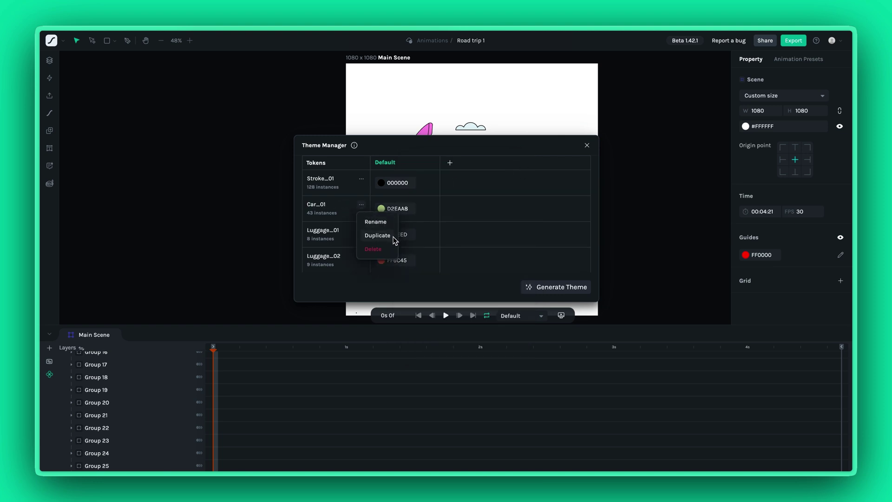
click(460, 254)
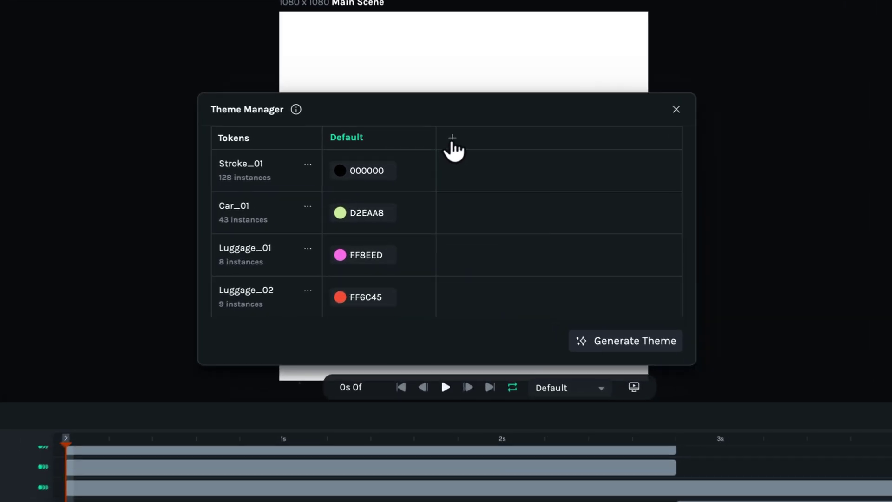
- Add a new theme column named Christmas
click(449, 163)
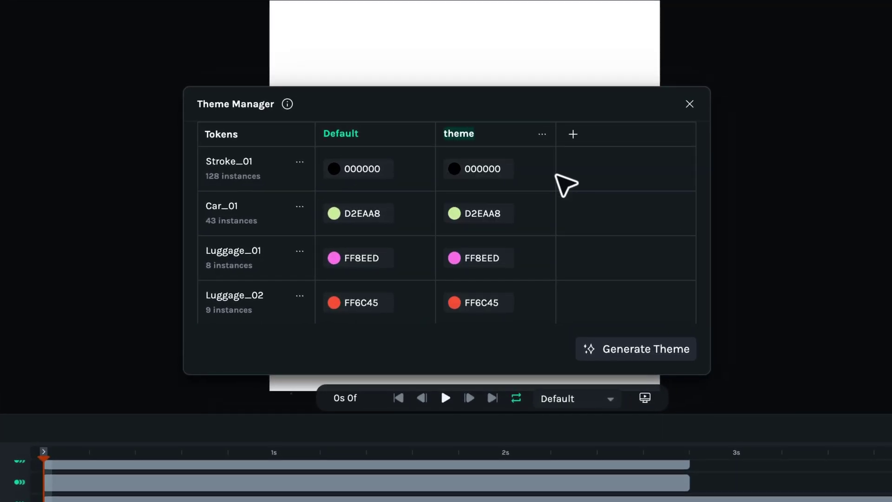
text(Christmas)
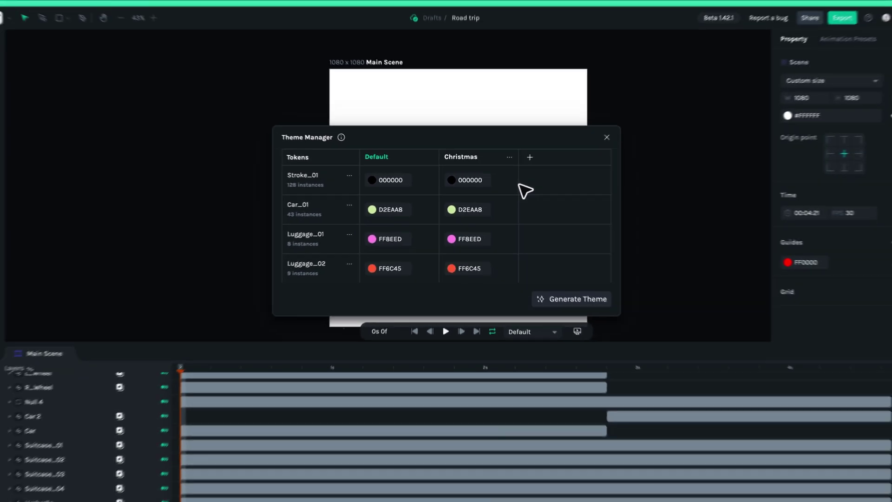
click(455, 215)
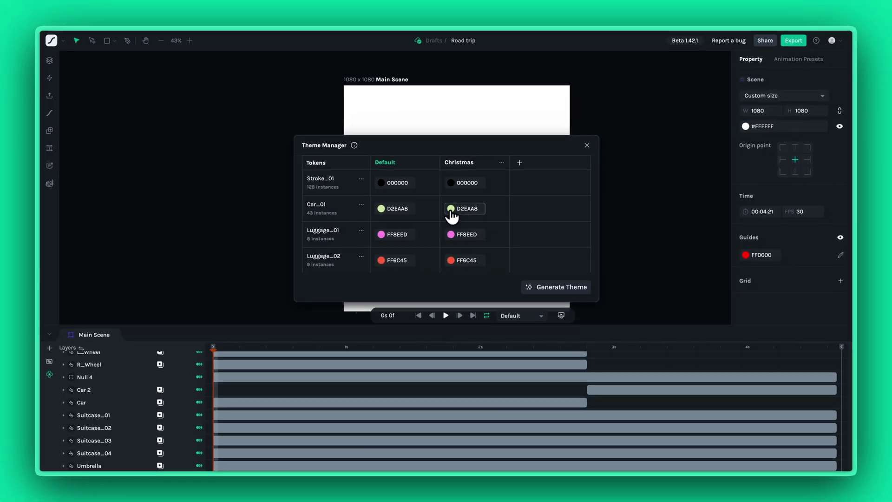
- Make Car_01 red FF342D in the Christmas theme
click(451, 209)
drag(349, 250, 397, 250)
click(406, 204)
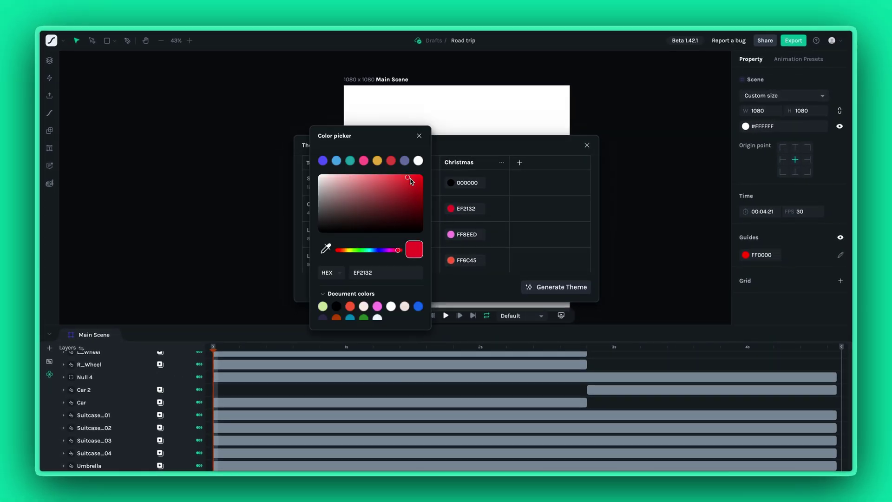
click(464, 233)
- Make the Christmas background a dark green
scroll(464, 233, down, 5)
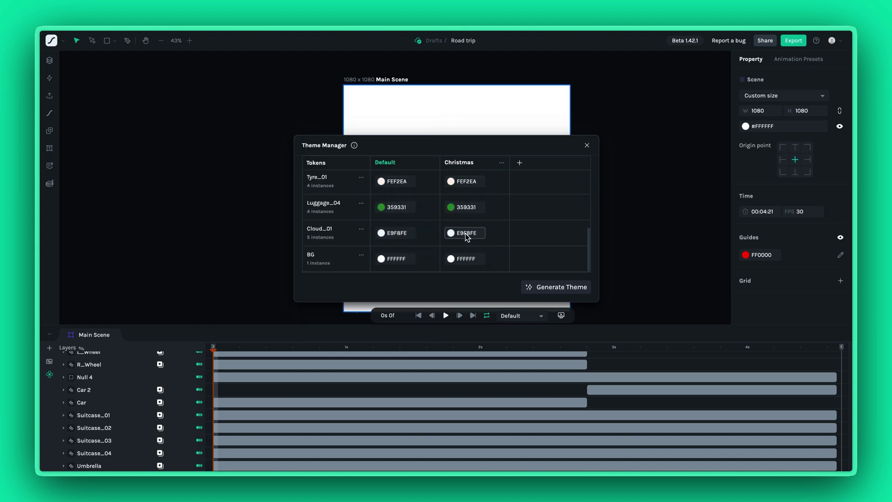
click(460, 260)
drag(369, 300, 360, 300)
click(397, 244)
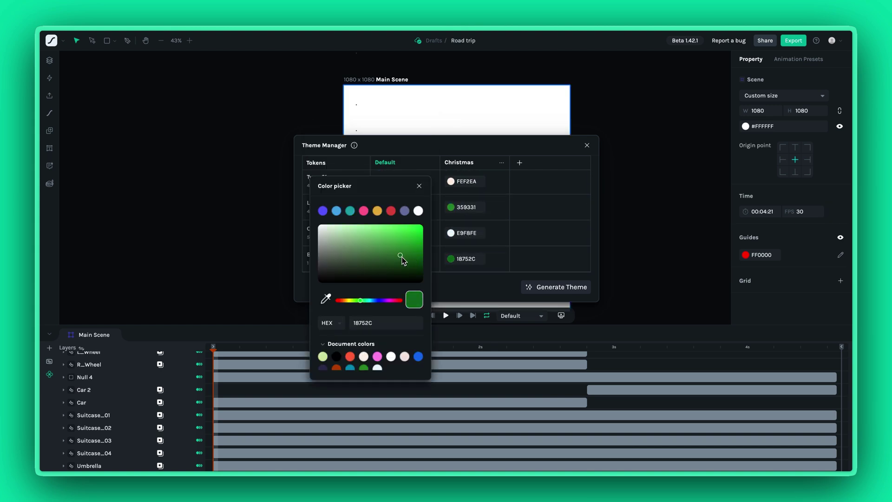
drag(401, 259, 400, 270)
click(420, 187)
- Set Luggage_01's Christmas colour to yellow FFC342
scroll(455, 218, up, 5)
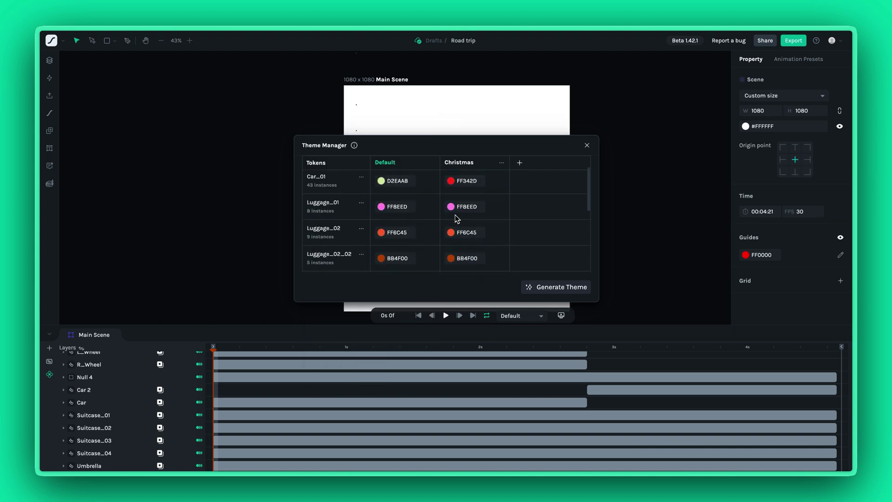
click(454, 235)
click(408, 203)
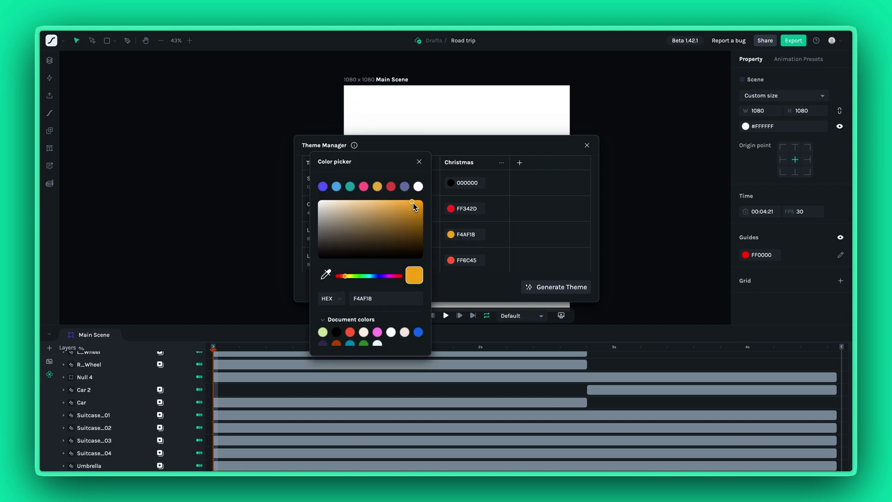
click(461, 229)
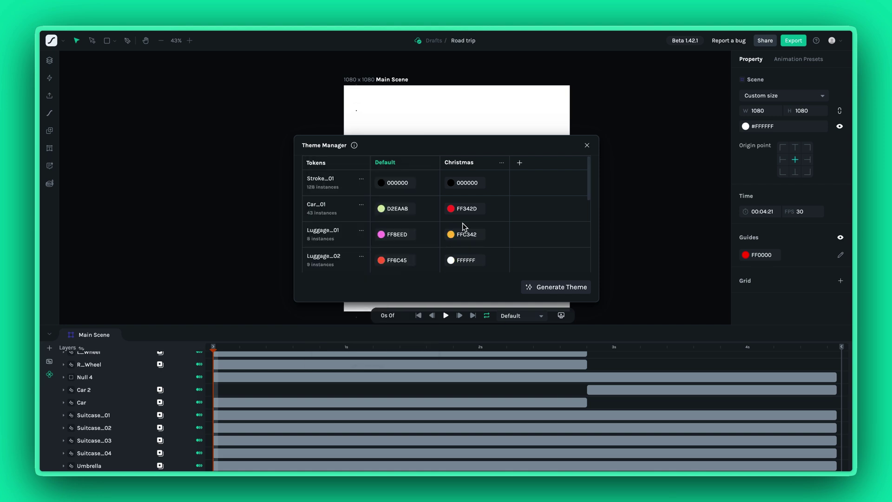
click(501, 164)
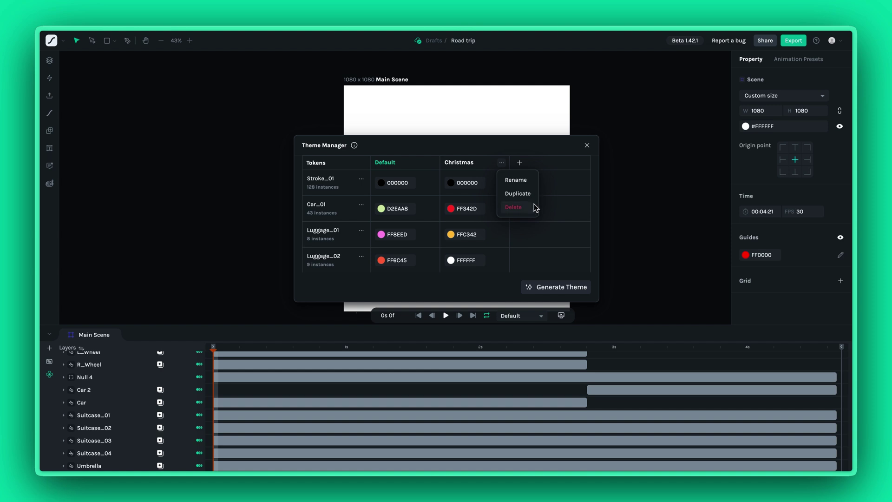
click(504, 162)
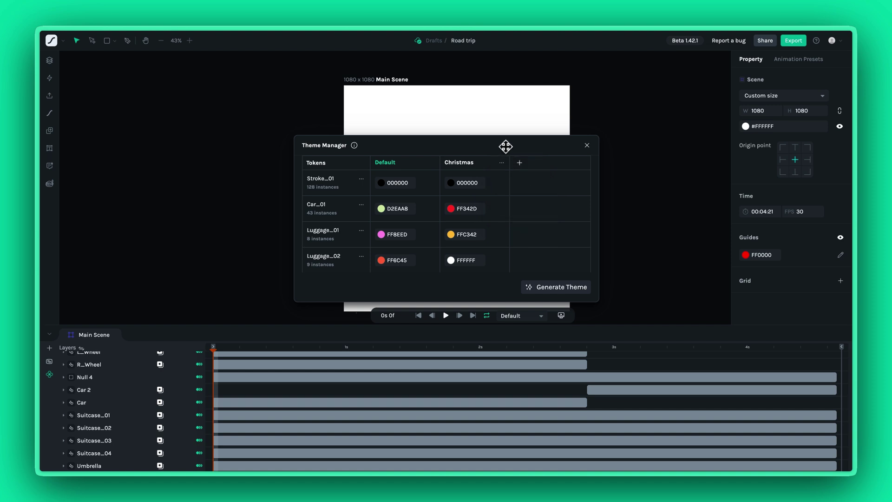
- Preview the Christmas and Default themes on the canvas from the theme table
drag(505, 146, 284, 133)
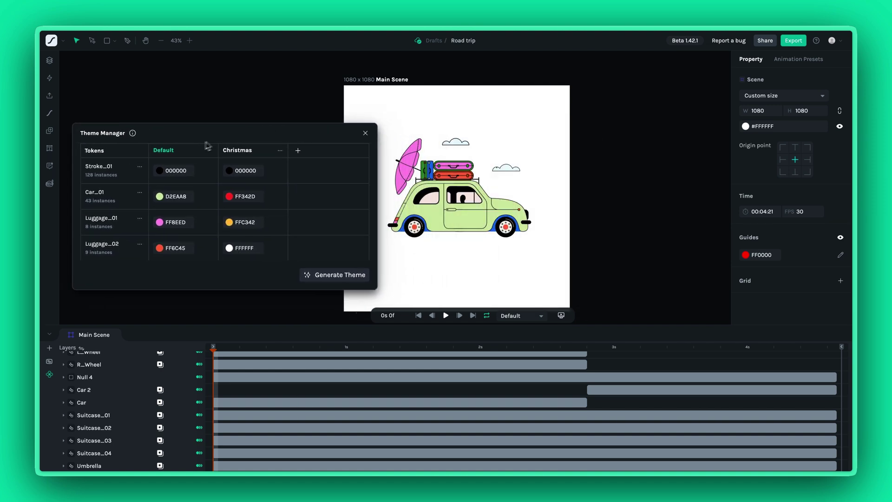
click(231, 151)
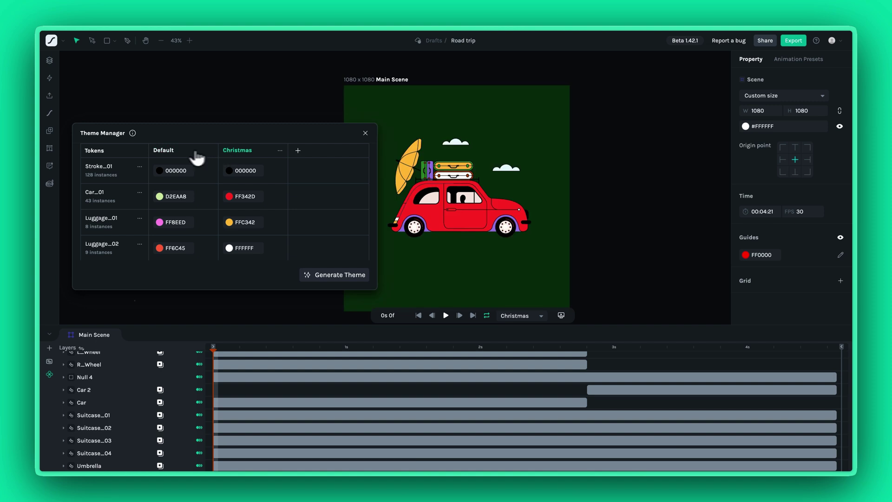
click(165, 151)
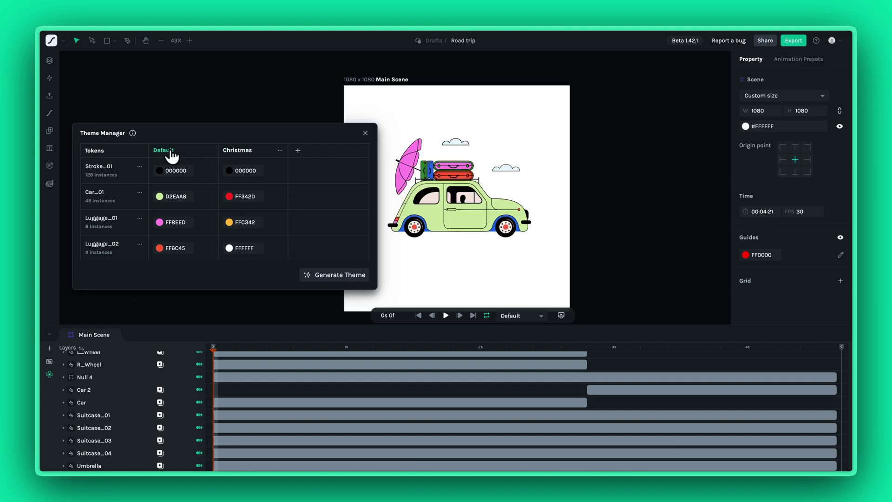
click(233, 158)
- Play the animation and switch the playback theme between Default and Christmas
click(365, 133)
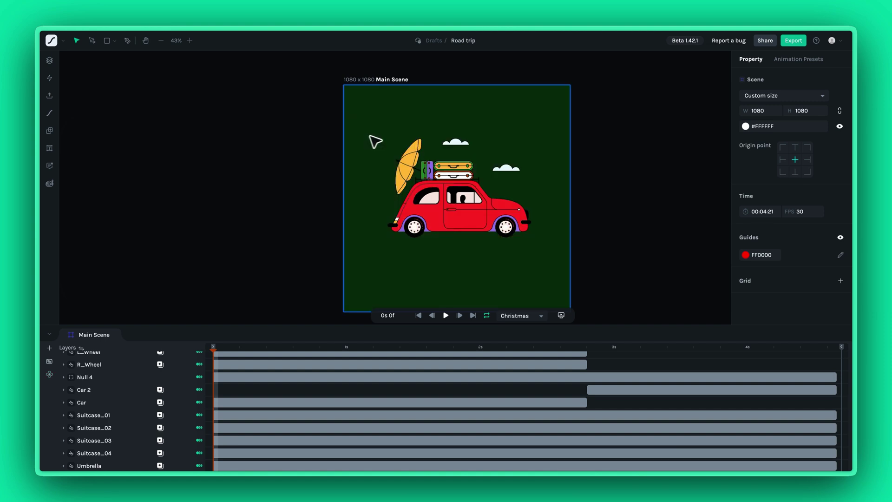
key(space)
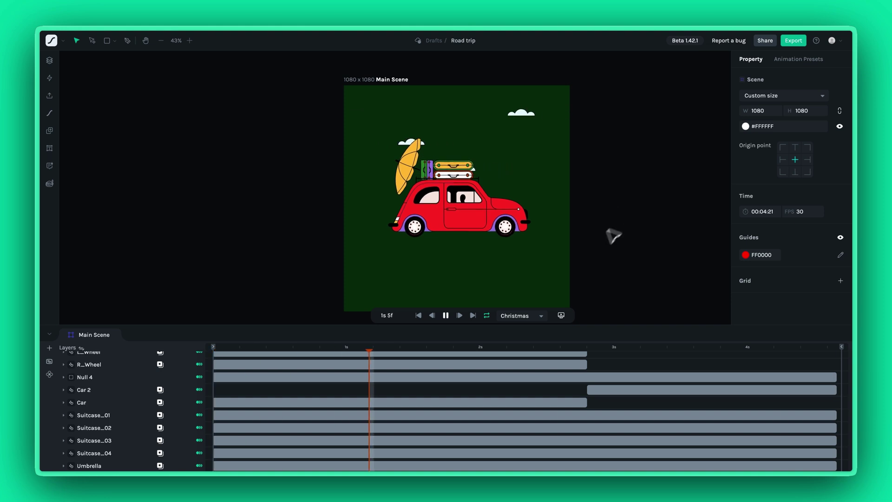
click(539, 315)
click(515, 332)
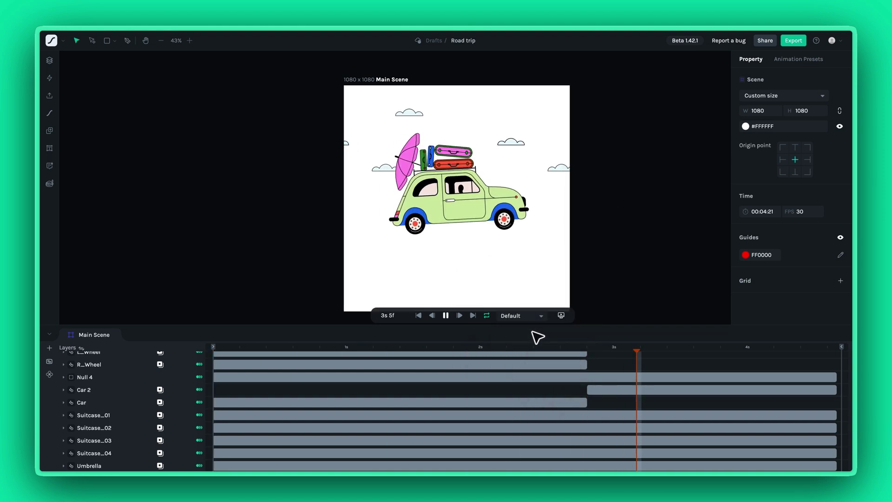
click(535, 321)
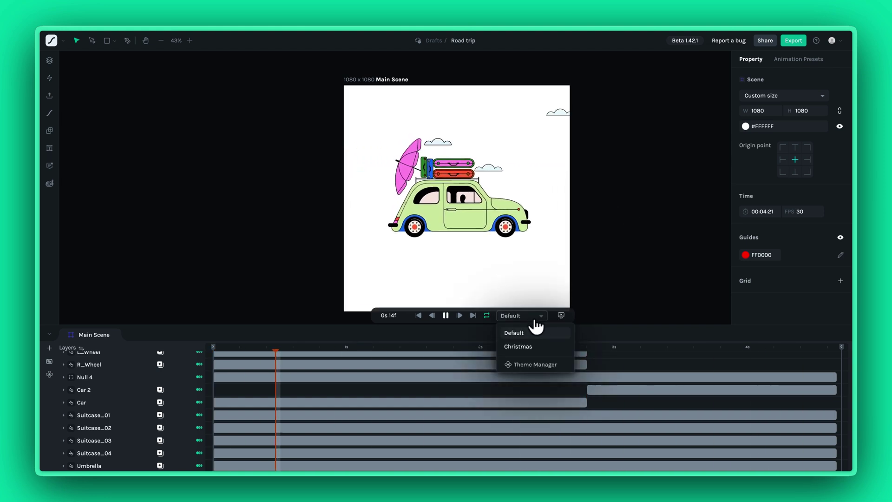
click(542, 348)
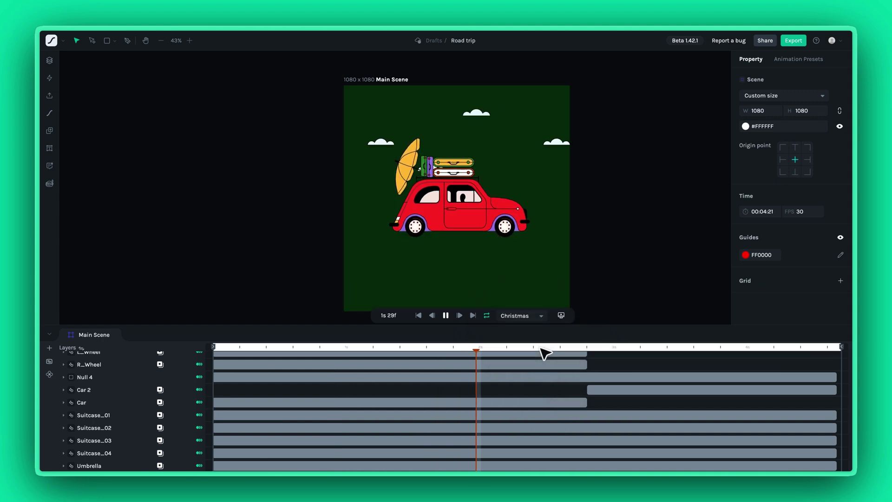
click(534, 319)
- Return the preview to Default, then AI-generate a 'Halloween theme' and add it
click(539, 338)
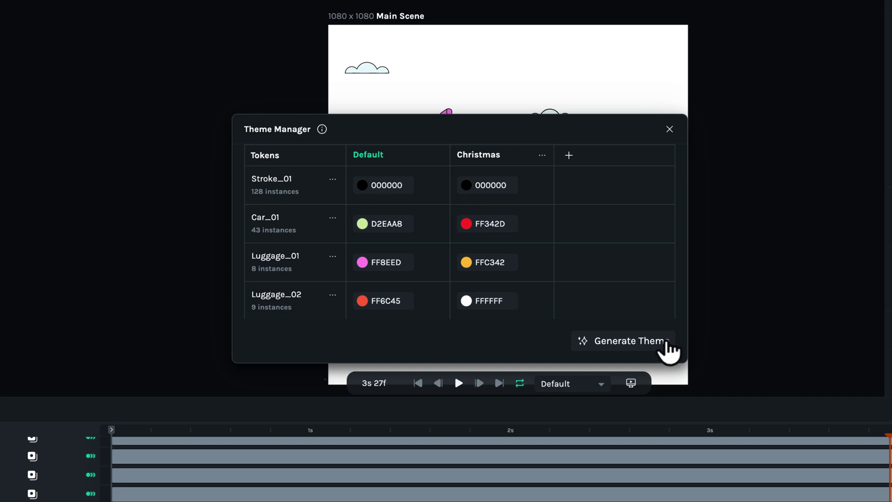
click(667, 344)
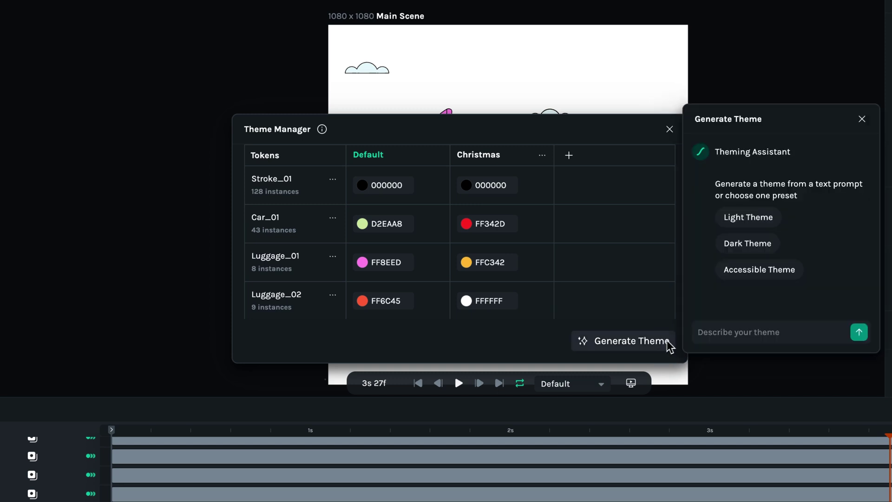
text(Halloween theme)
key(Return)
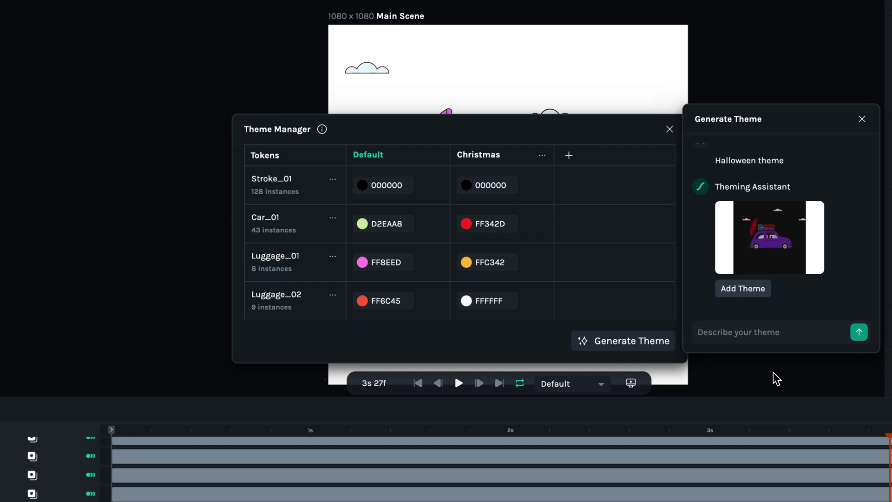
click(756, 293)
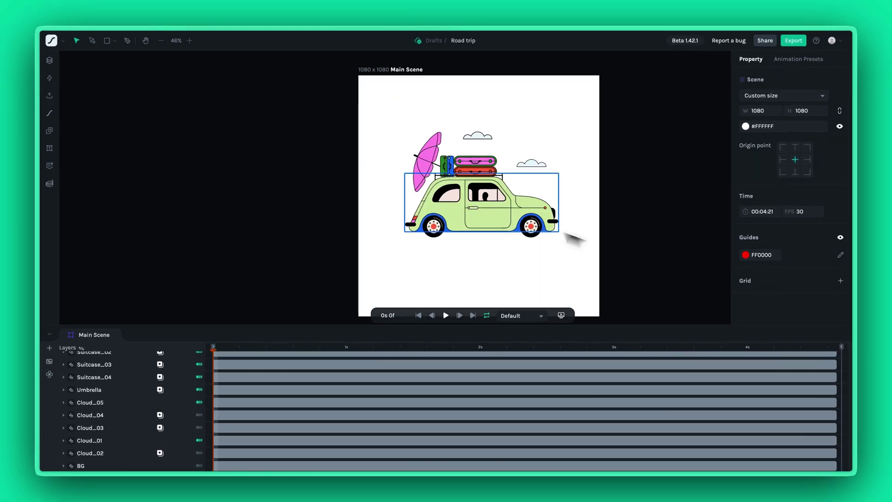
- Select all the Road Trip layers and delete them from the scene
drag(311, 76, 634, 249)
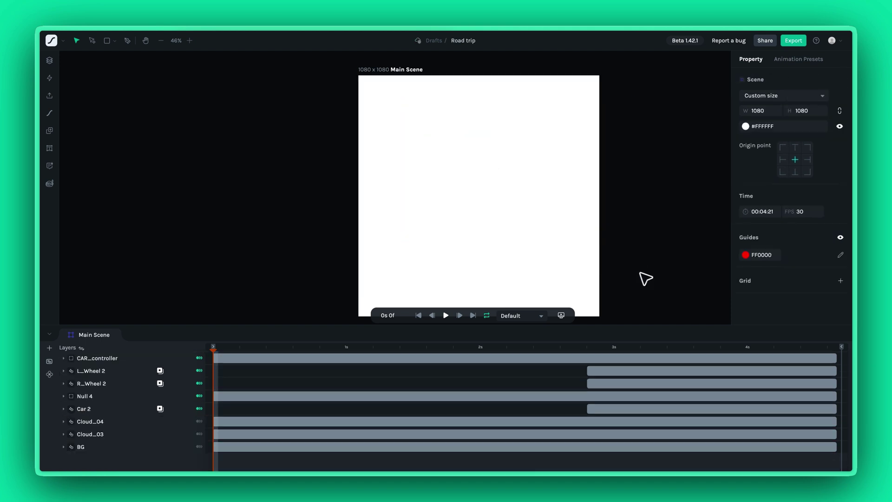
click(123, 358)
shift+click(100, 447)
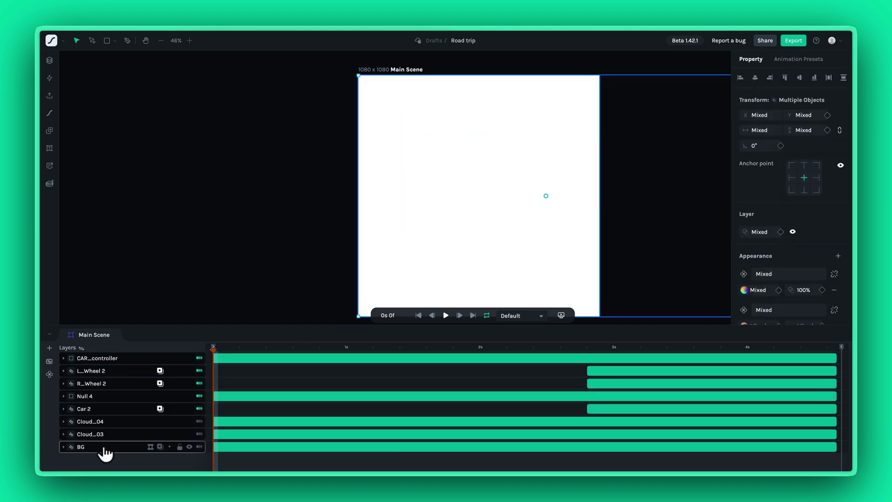
key(Delete)
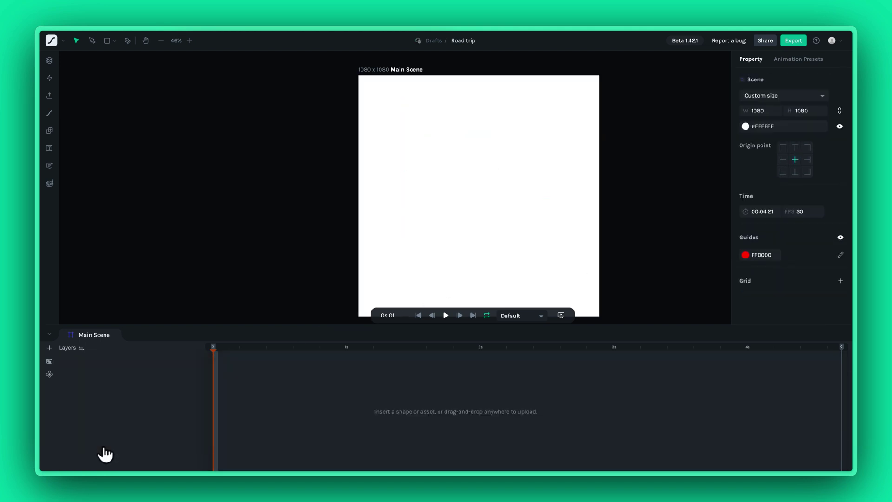
- Export Road Trip to the workspace with its themes and download it as dotLottie
click(793, 41)
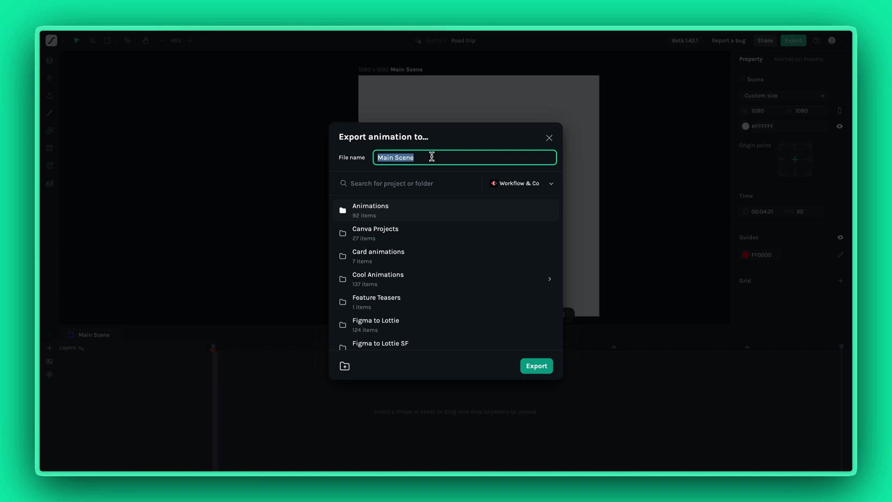
click(537, 365)
click(479, 427)
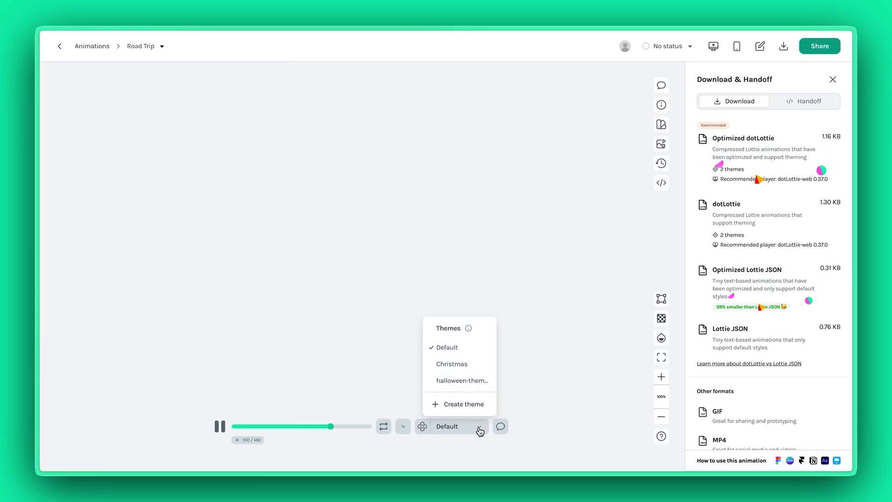
click(828, 209)
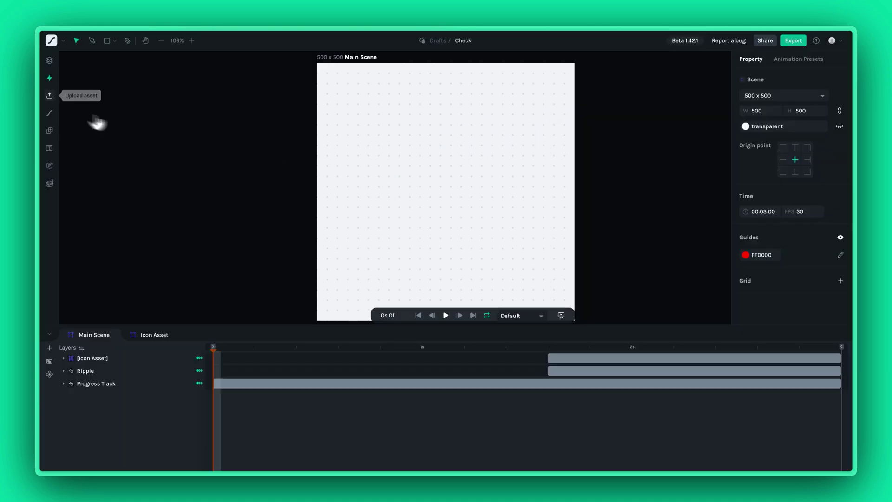
- Import Road Trip.lottie as an asset and link the checkmark to a colour token
click(50, 99)
click(93, 92)
drag(149, 100, 471, 257)
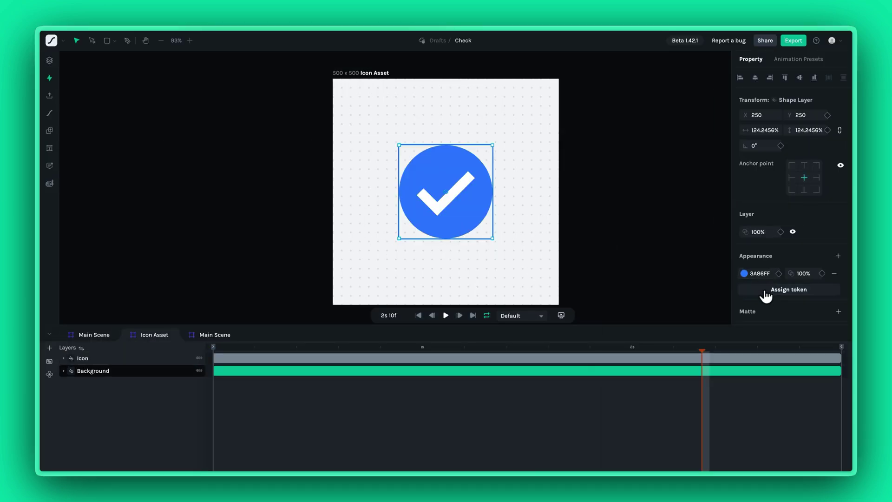
click(788, 289)
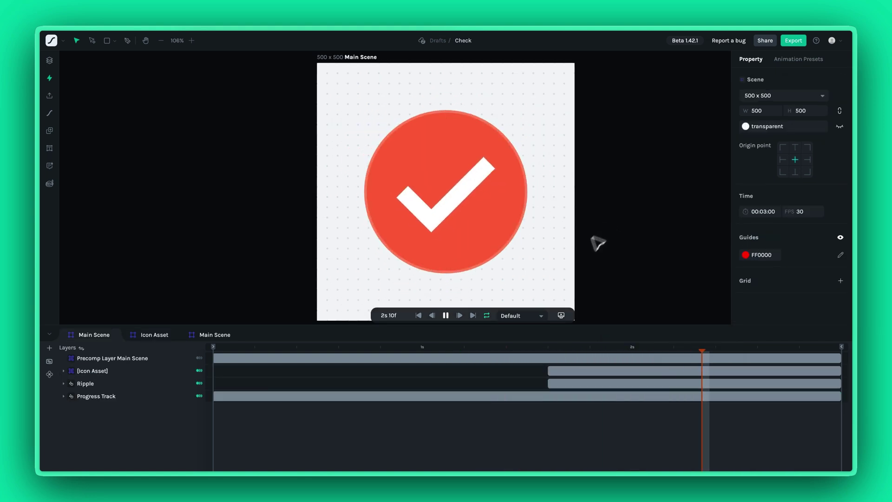
- Preview the check under the Christmas theme, then under halloween-theme-dark
click(532, 315)
click(537, 343)
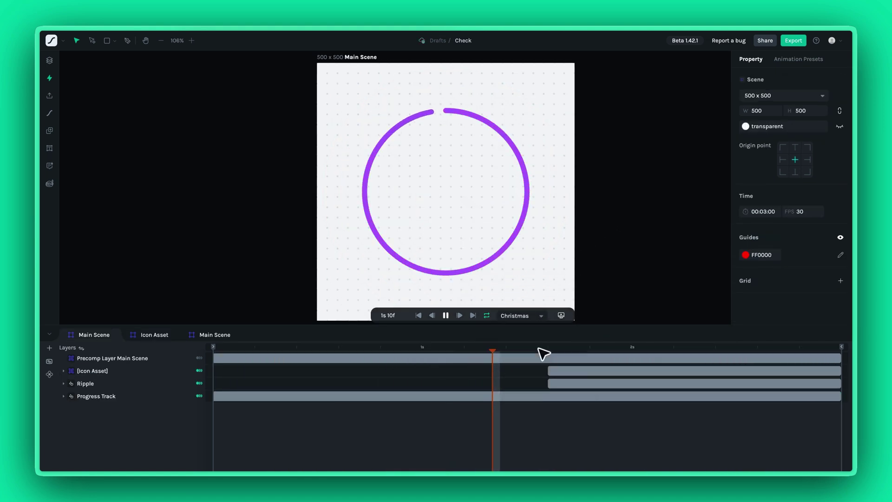
click(534, 317)
click(540, 361)
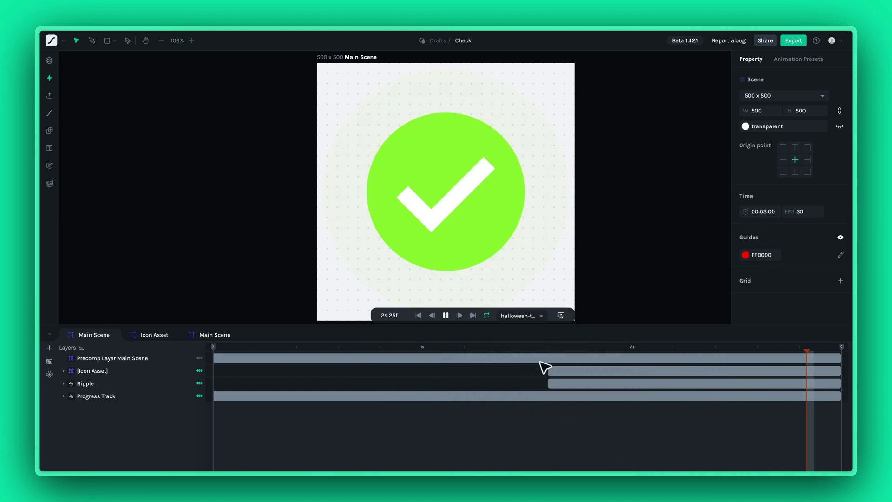